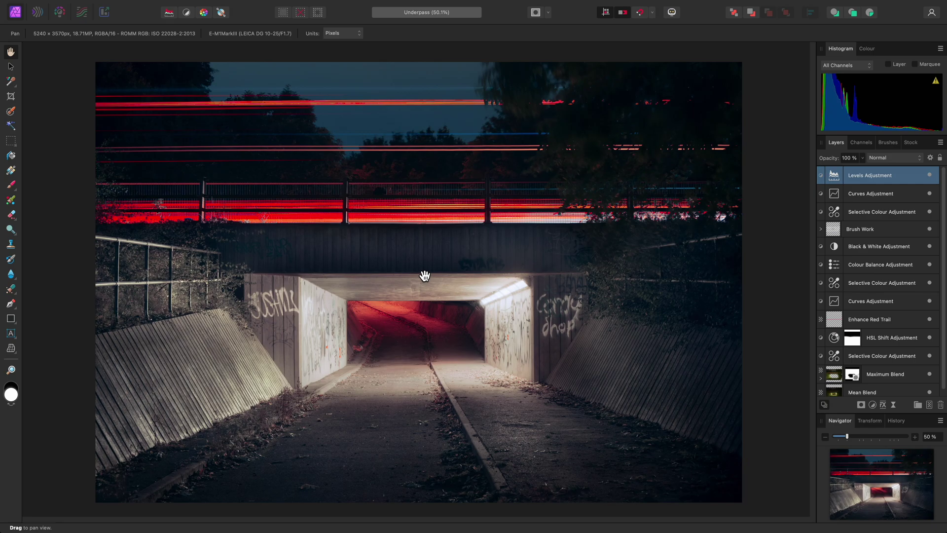
Open the Export dialog from the File menu, showing PNG at 5240 × 3570 px
mouse_move(225, 4)
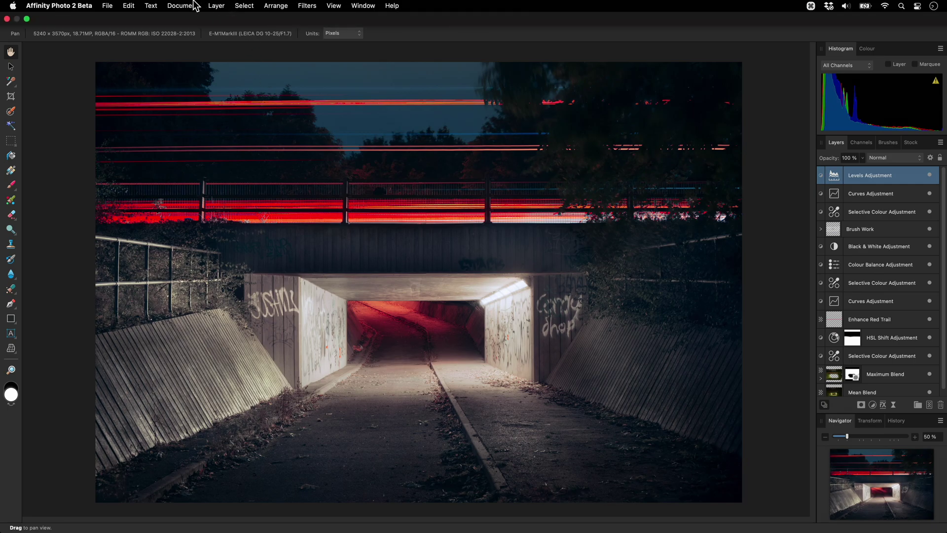
click(109, 5)
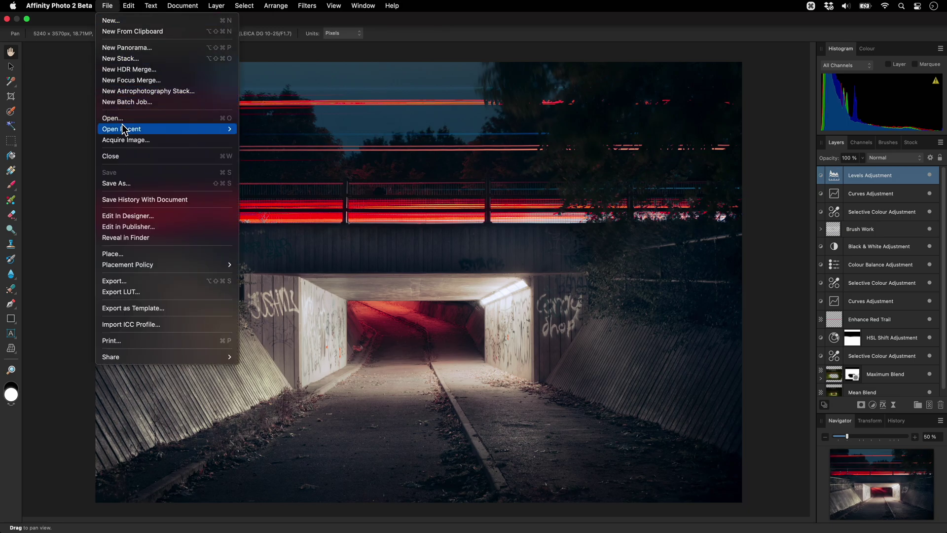
click(128, 281)
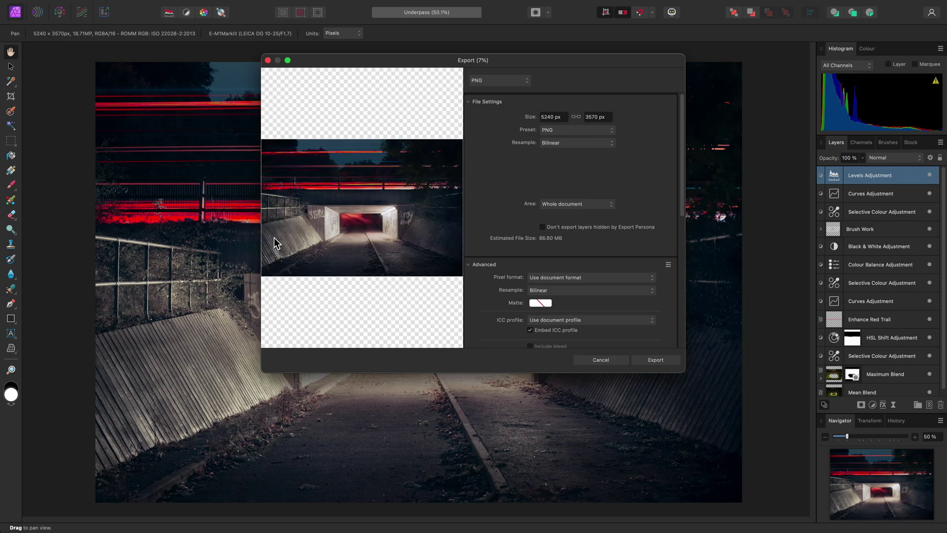
Switch the export format to JPEG at quality 80, leaving Progressive off (2.11 MB estimate)
click(513, 84)
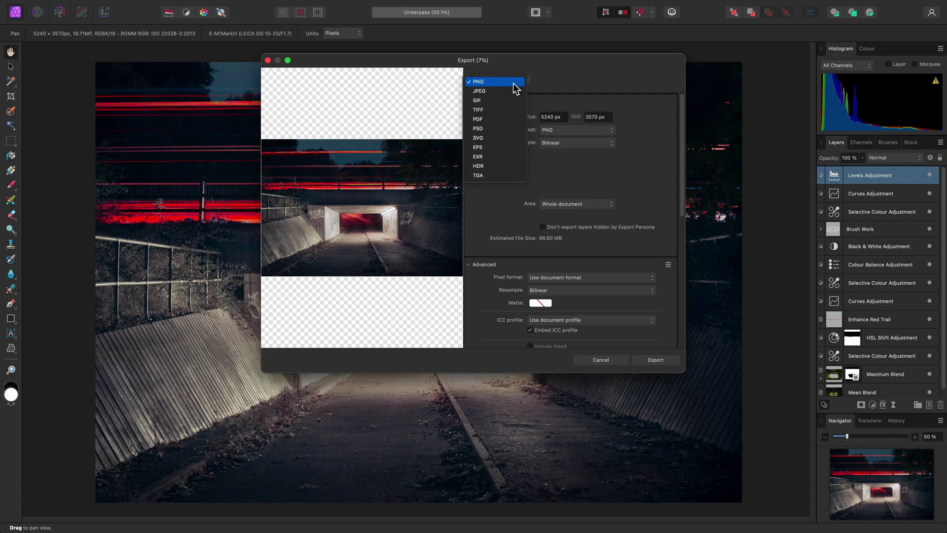
click(515, 91)
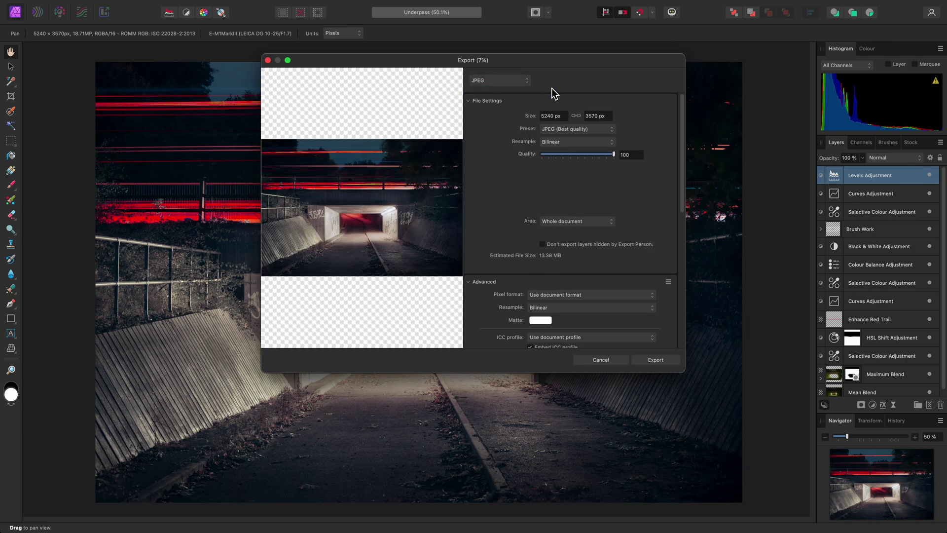
drag(603, 153, 598, 153)
drag(678, 162, 689, 227)
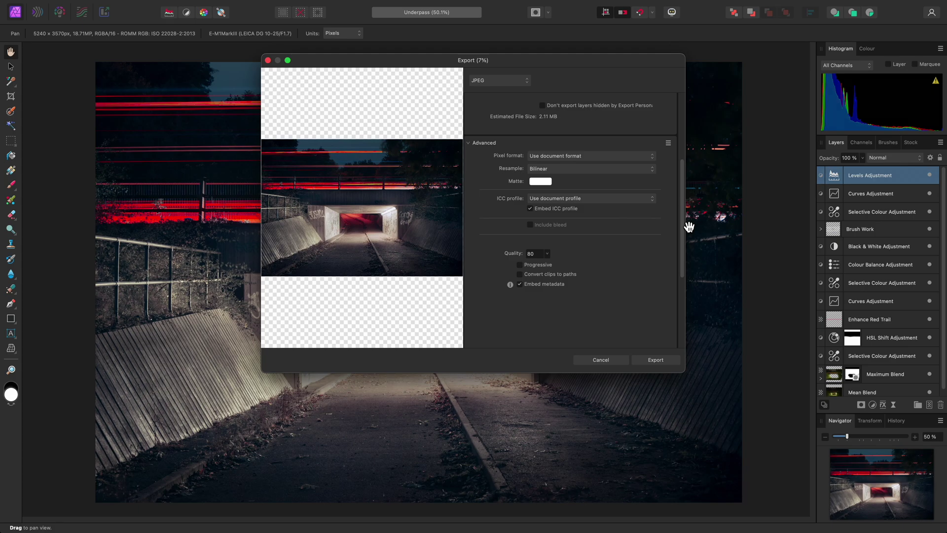
click(539, 267)
click(547, 265)
drag(682, 244, 681, 204)
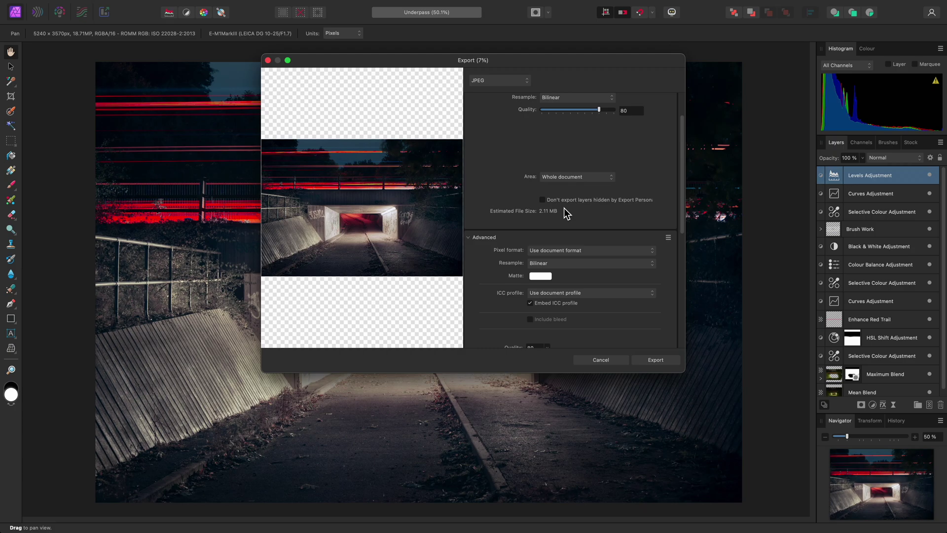
Change the export format to TIFF using the TIFF RGB 16-bit preset (88.44 MB)
click(513, 83)
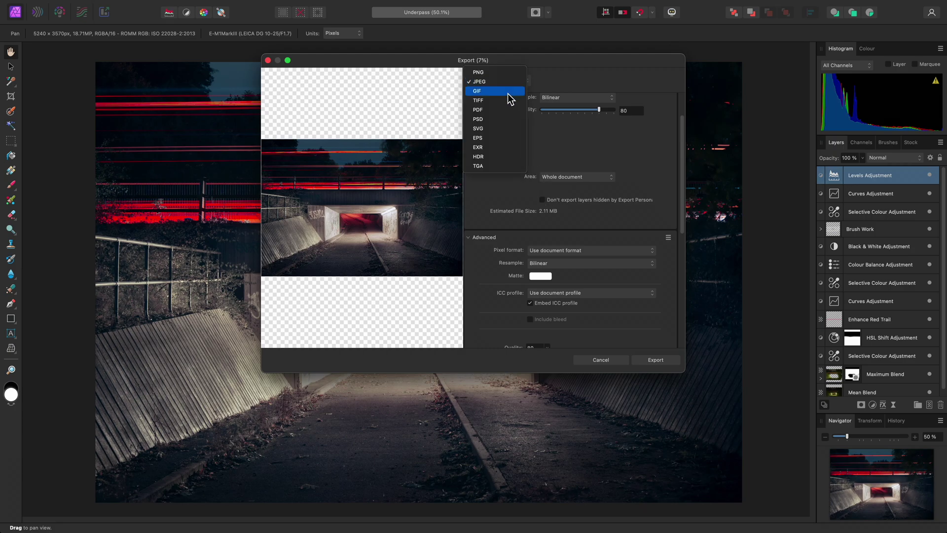
click(509, 100)
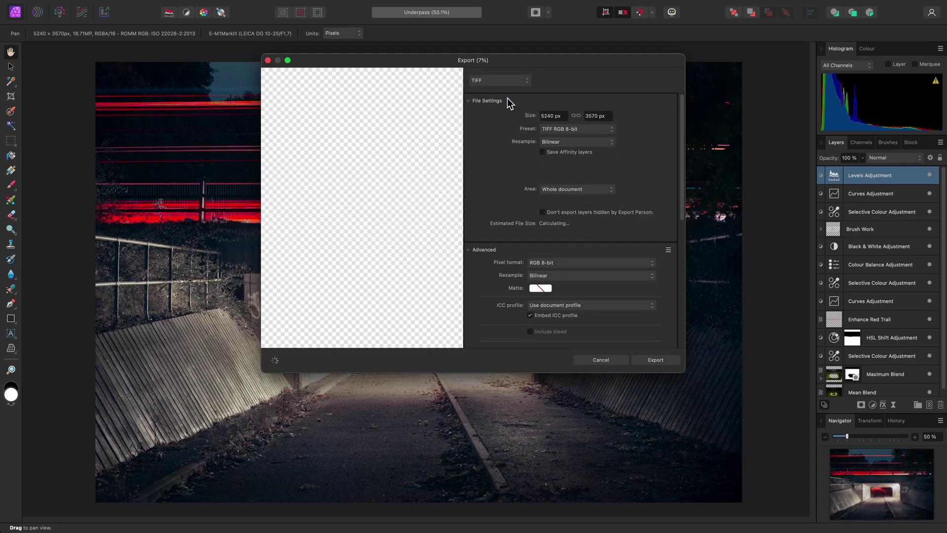
click(587, 129)
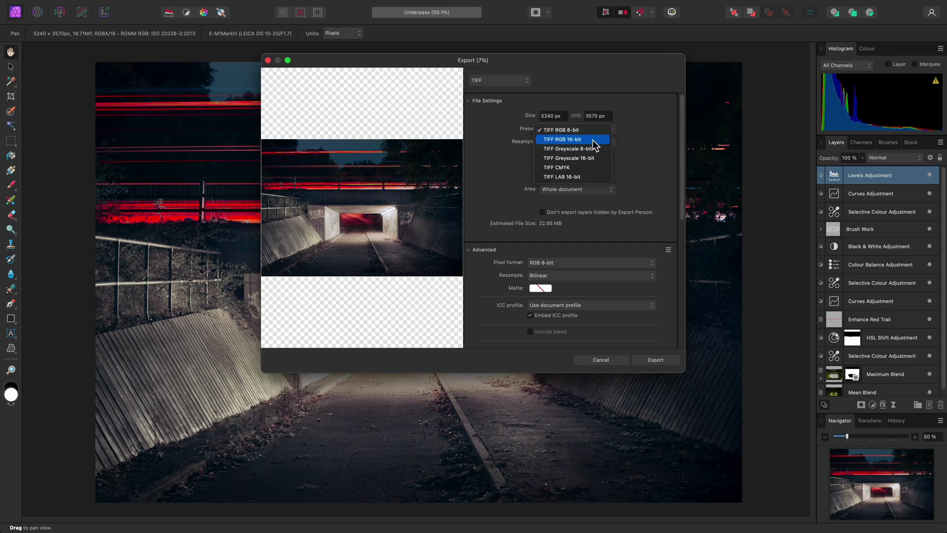
click(593, 140)
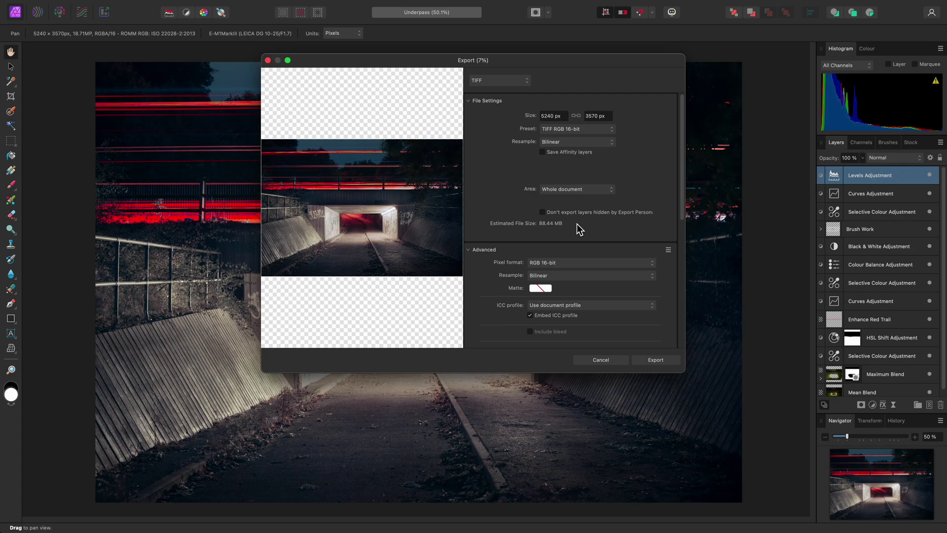
Use the TIFF RGB 8-bit preset with Compression set to None (53.55 MB)
click(588, 130)
click(599, 121)
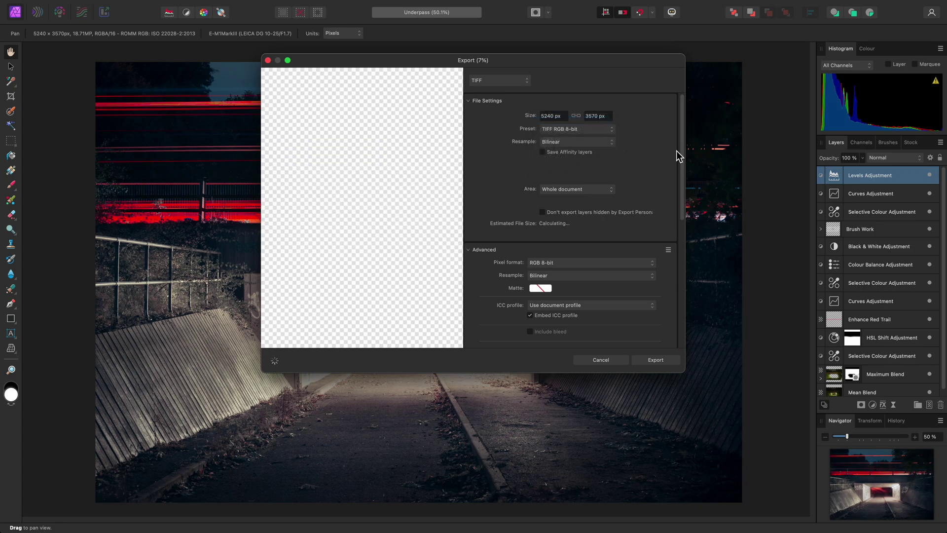
drag(684, 149, 684, 207)
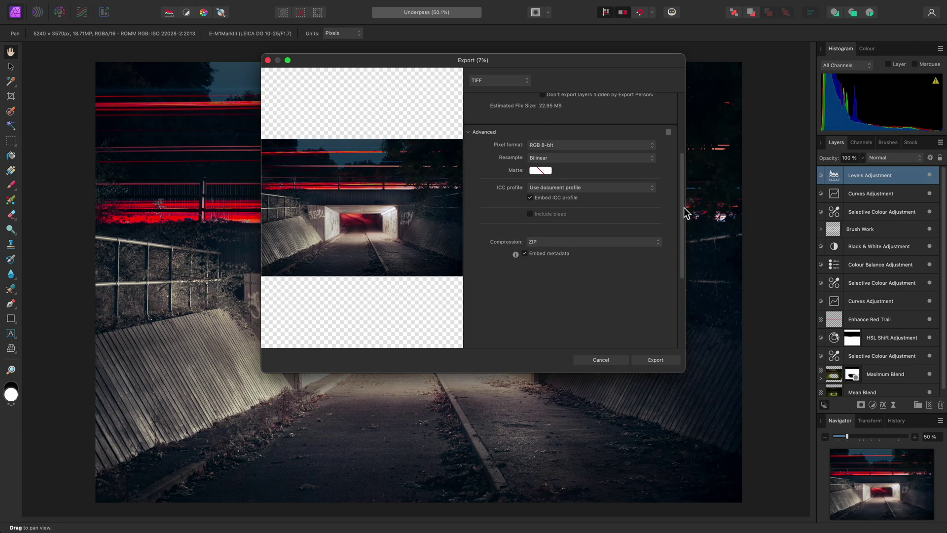
click(609, 243)
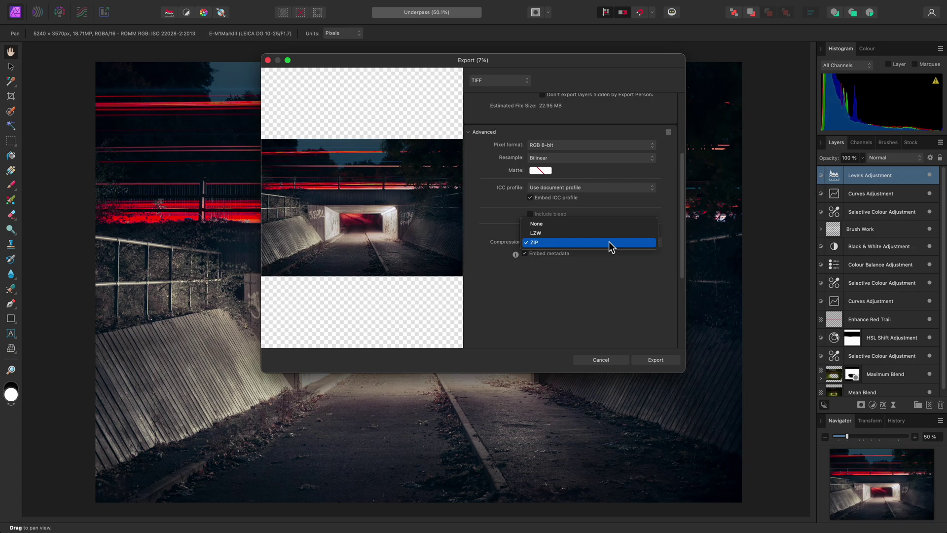
click(596, 226)
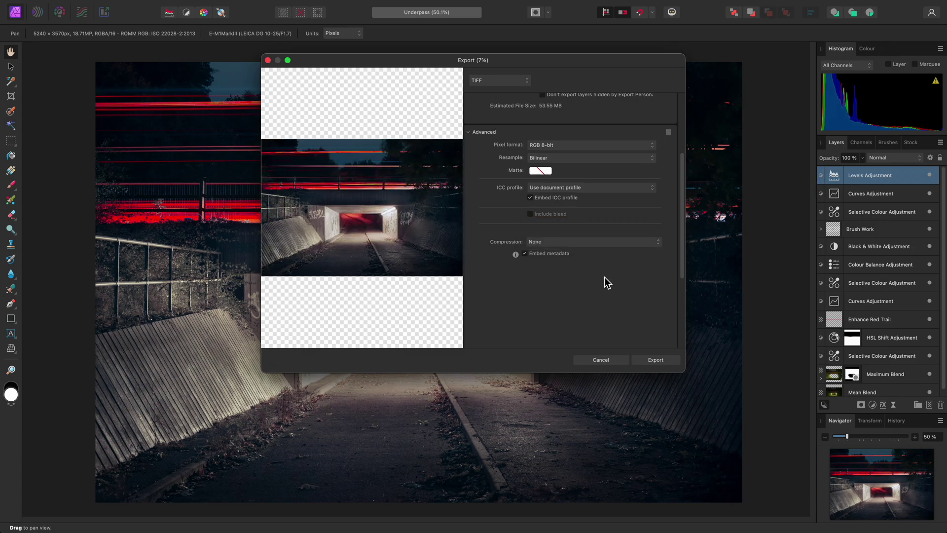
scroll(539, 103, up, 3)
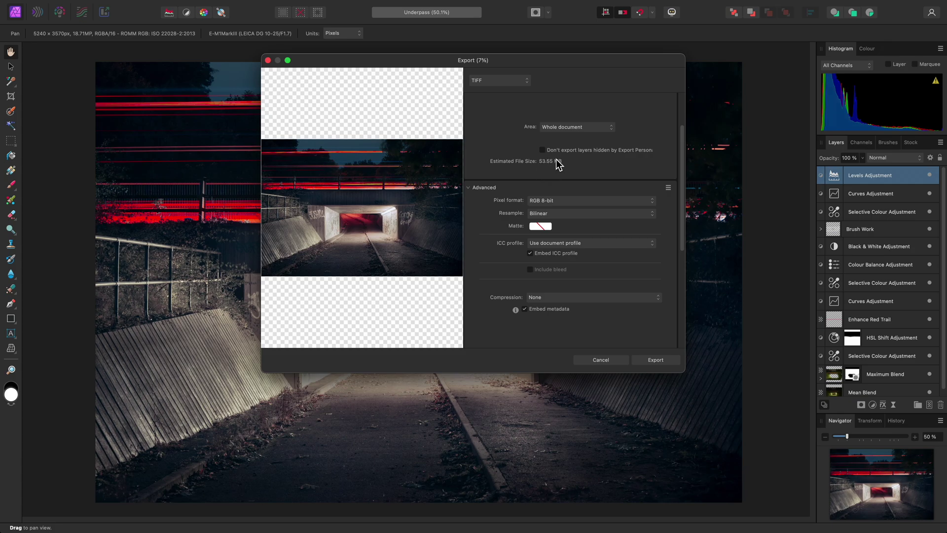
Return the export format to JPEG at quality 80, estimated 2.11 MB
click(522, 83)
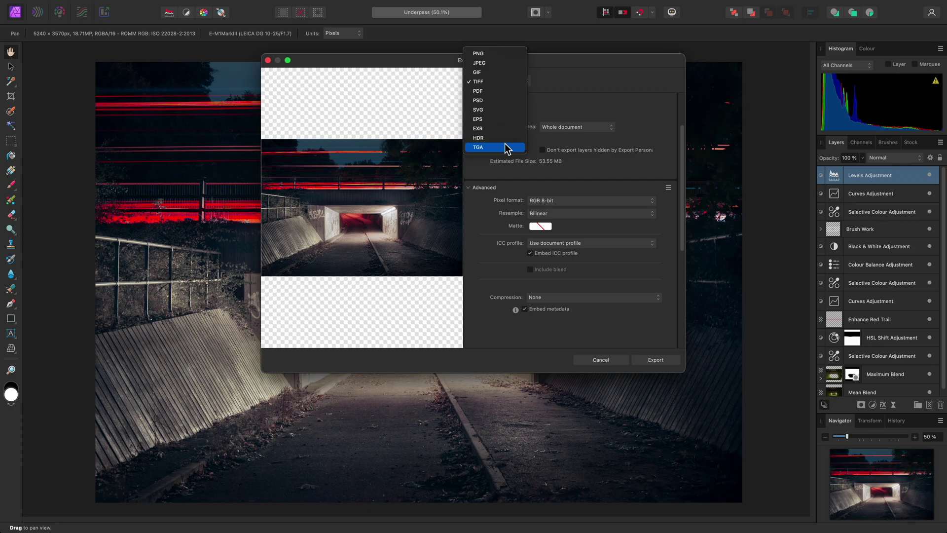
click(505, 64)
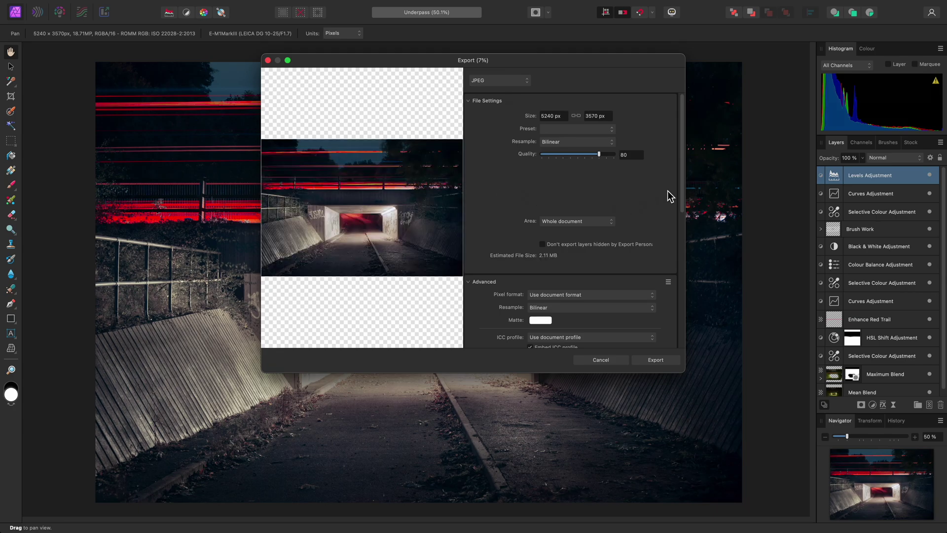
Set the Advanced ICC profile to sRGB IEC61966-2.1, raising the estimate to 2.65 MB
scroll(667, 193, down, 5)
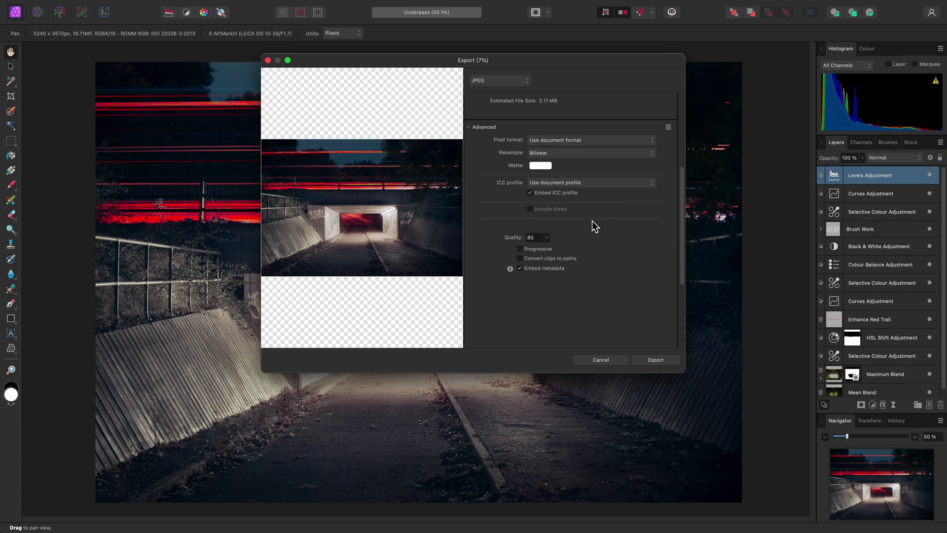
click(595, 184)
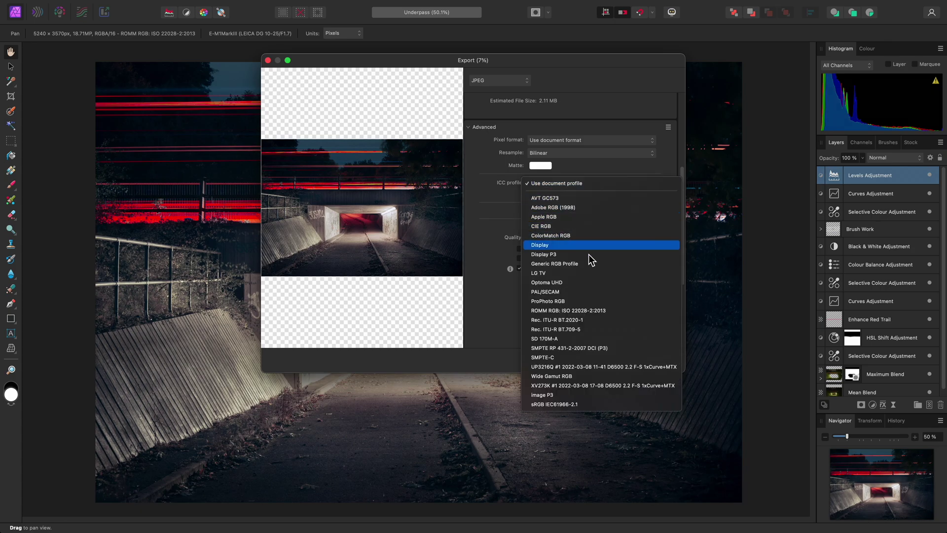
click(583, 402)
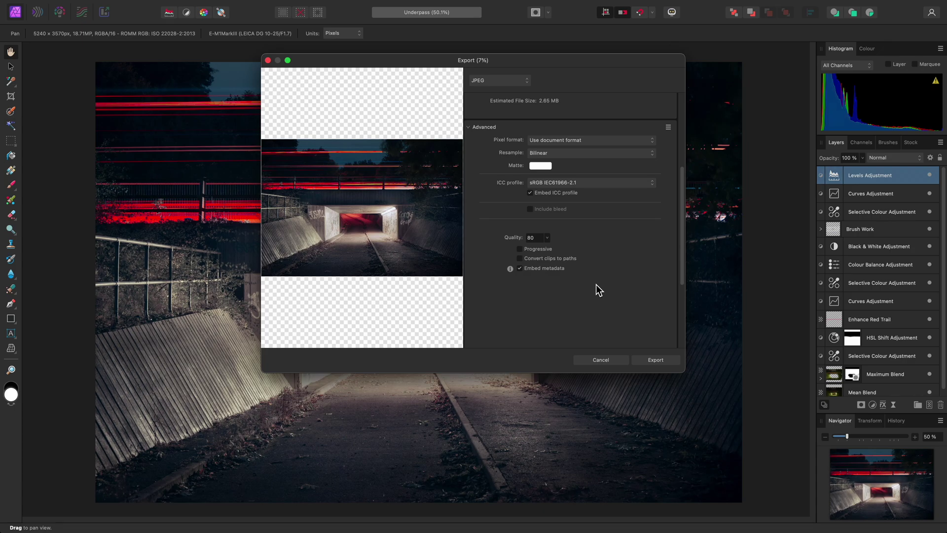
click(591, 183)
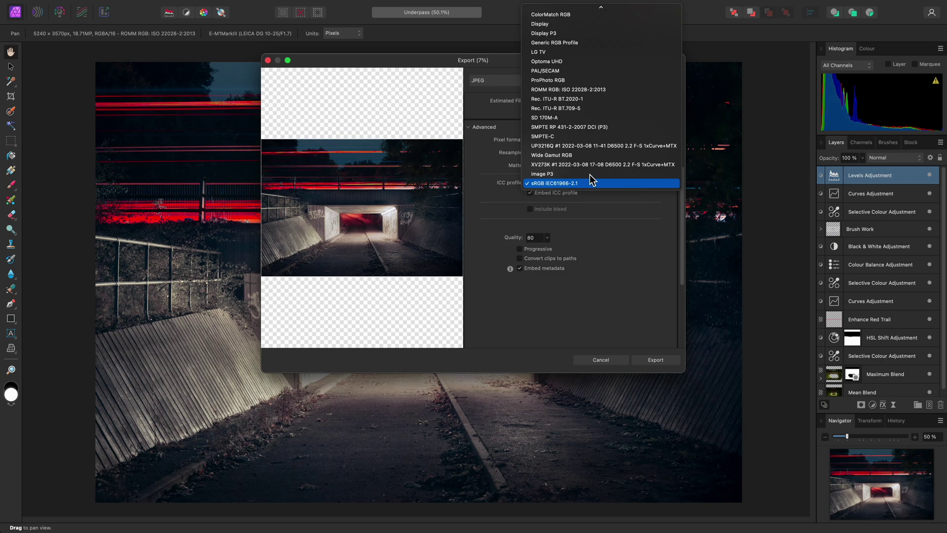
scroll(584, 94, up, 3)
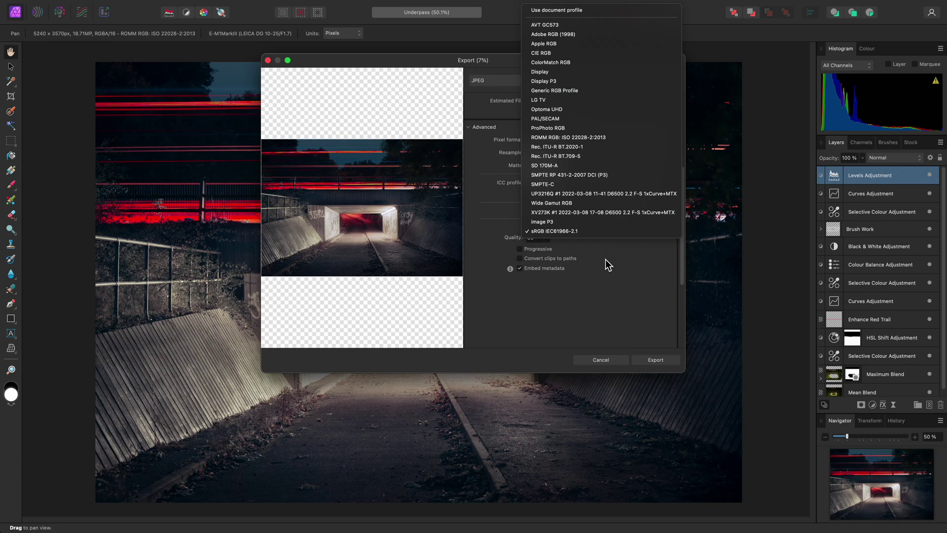
Export the JPEG as Underpass into the Documents folder
click(606, 294)
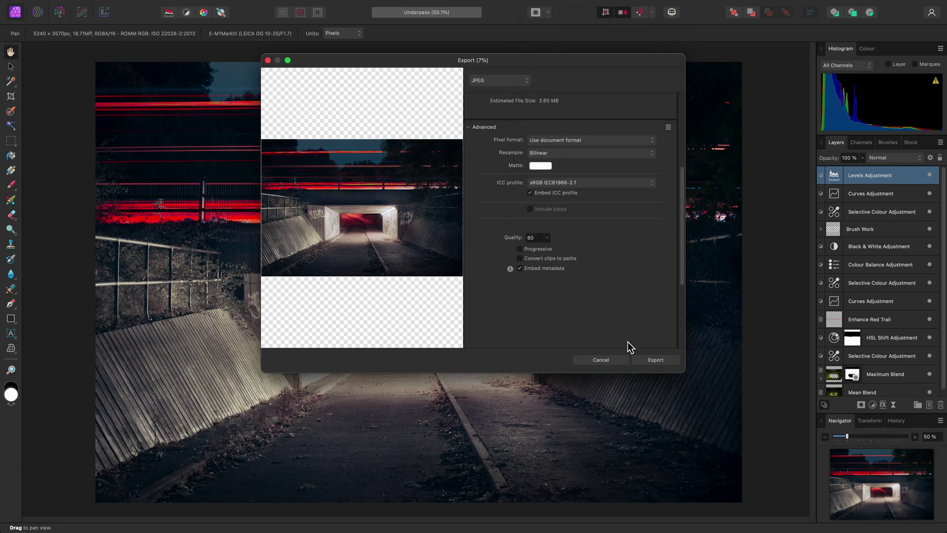
click(640, 363)
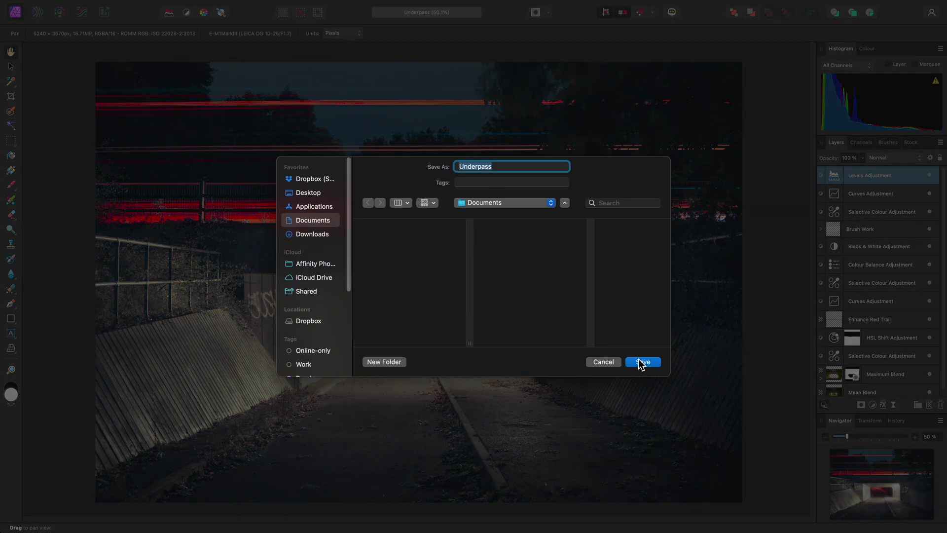
click(510, 204)
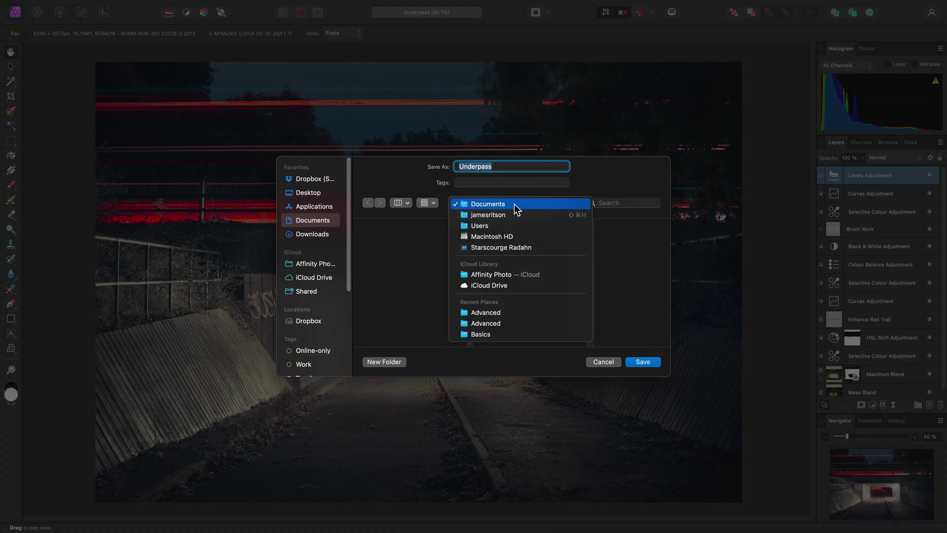
click(515, 205)
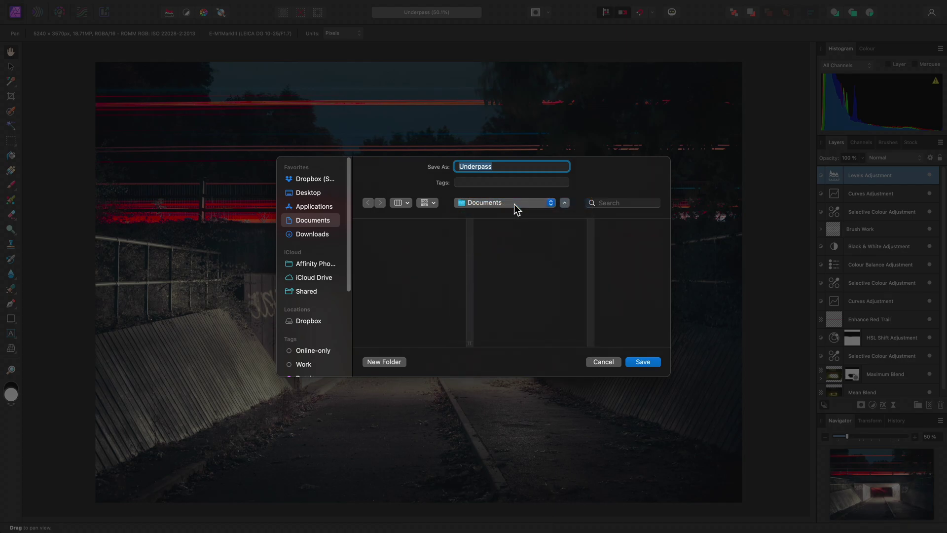
click(637, 362)
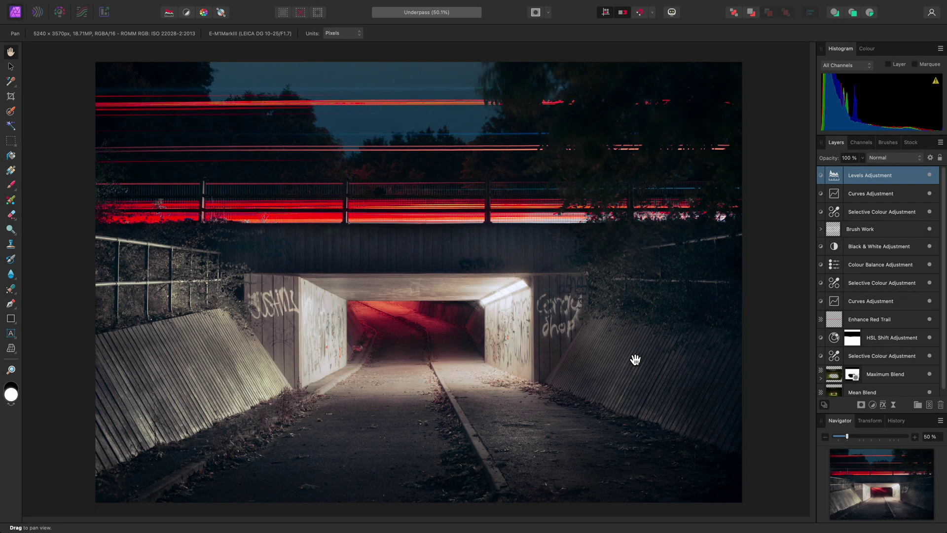